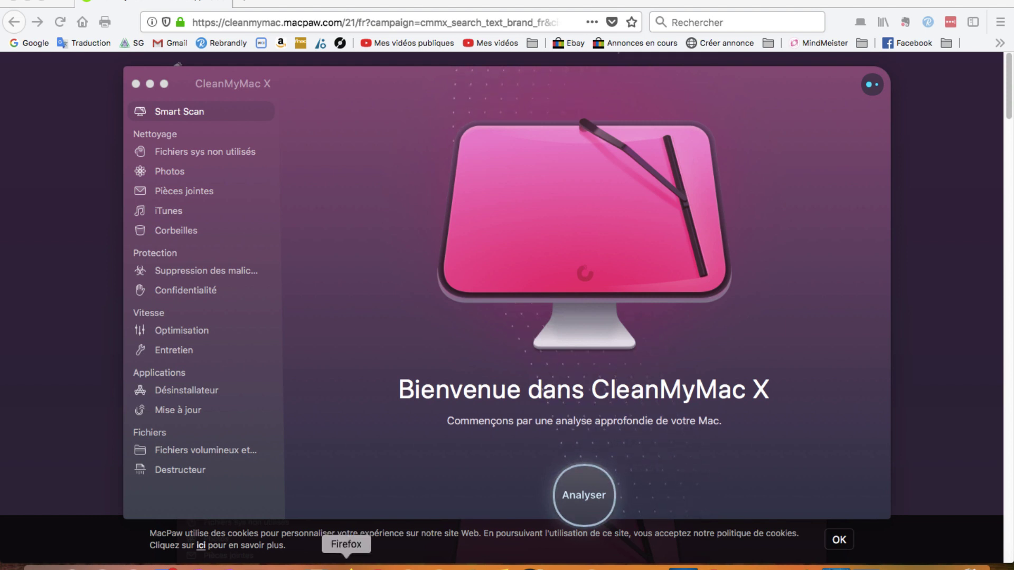
# Look over the CleanMyMac X presentation on the MacPaw product page.
pyautogui.scroll(10, 789, 360)
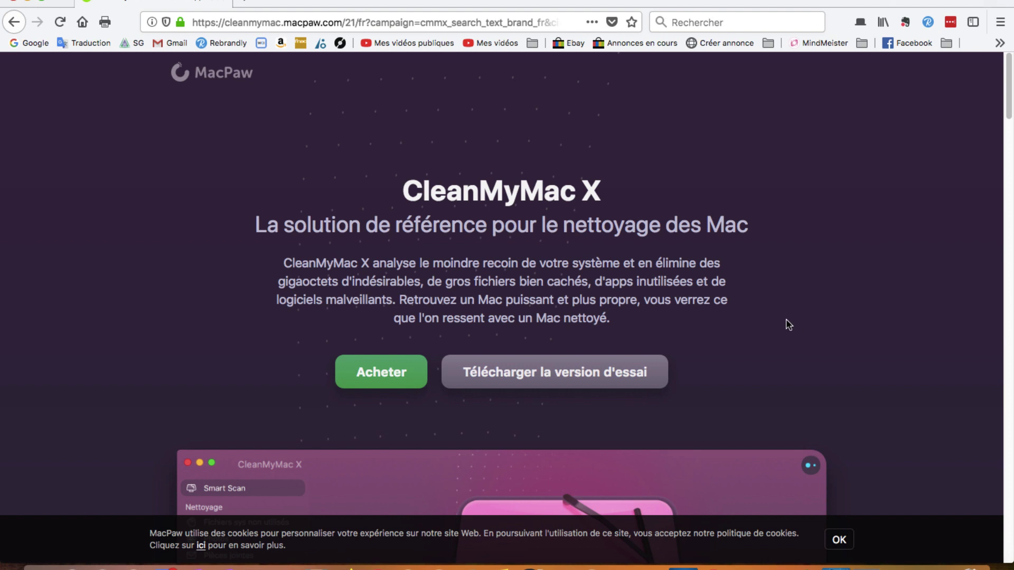
pyautogui.scroll(-7, 785, 331)
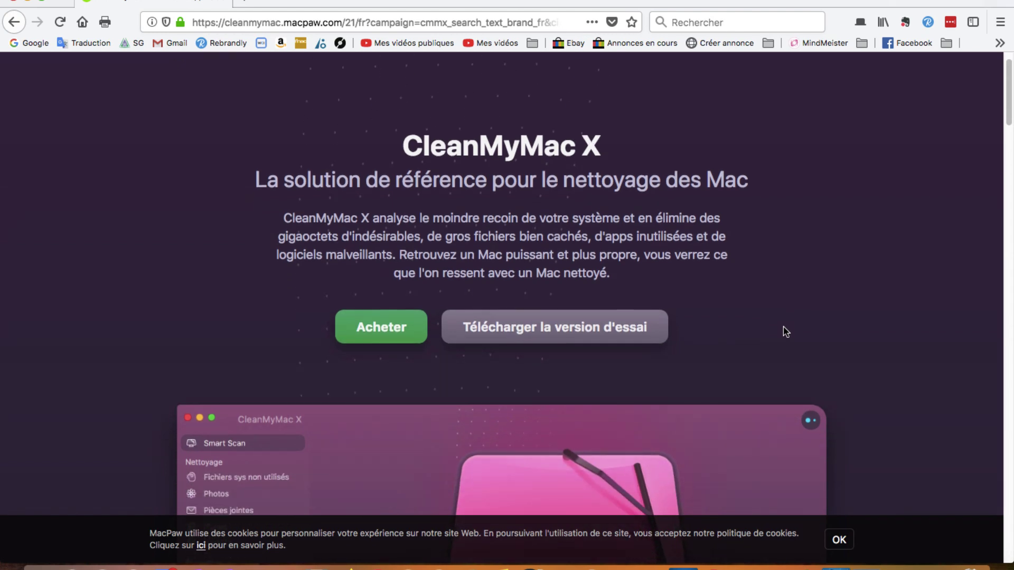
pyautogui.scroll(-3, 875, 347)
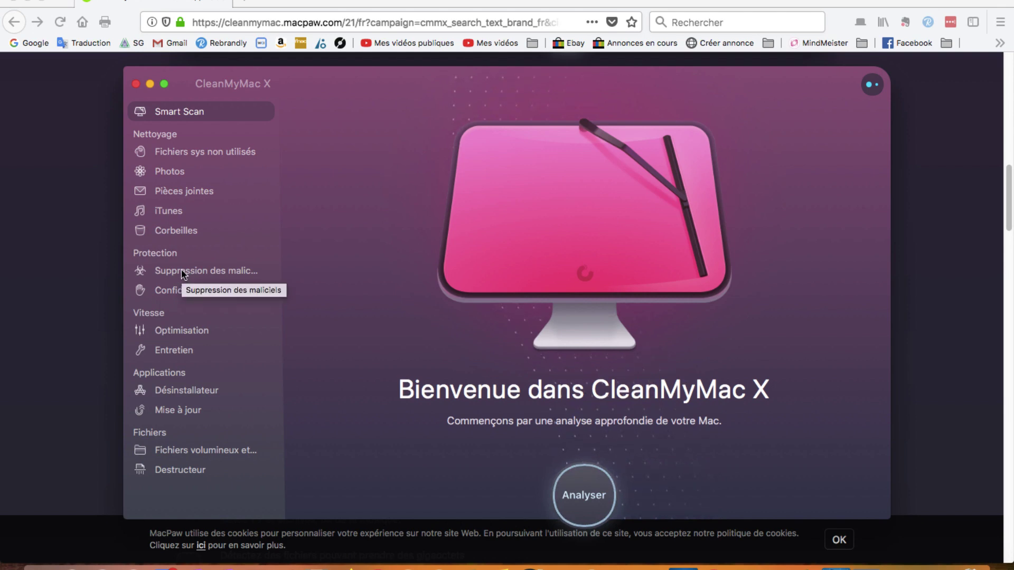
# Display CleanMyMac's quick system monitor and check the Mac's disk, memory, battery and network status.
pyautogui.click(664, 1)
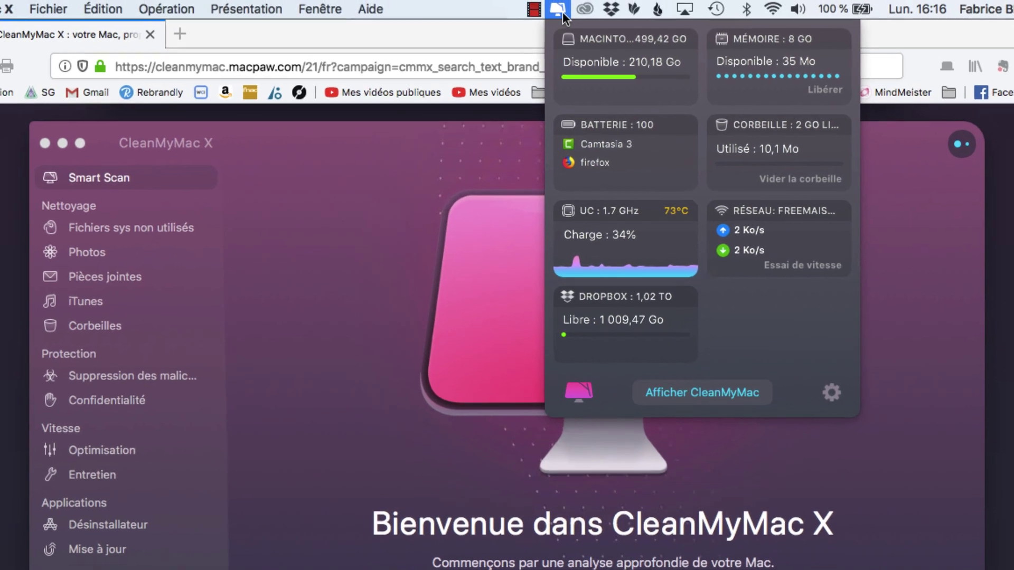
pyautogui.click(559, 9)
pyautogui.click(559, 9)
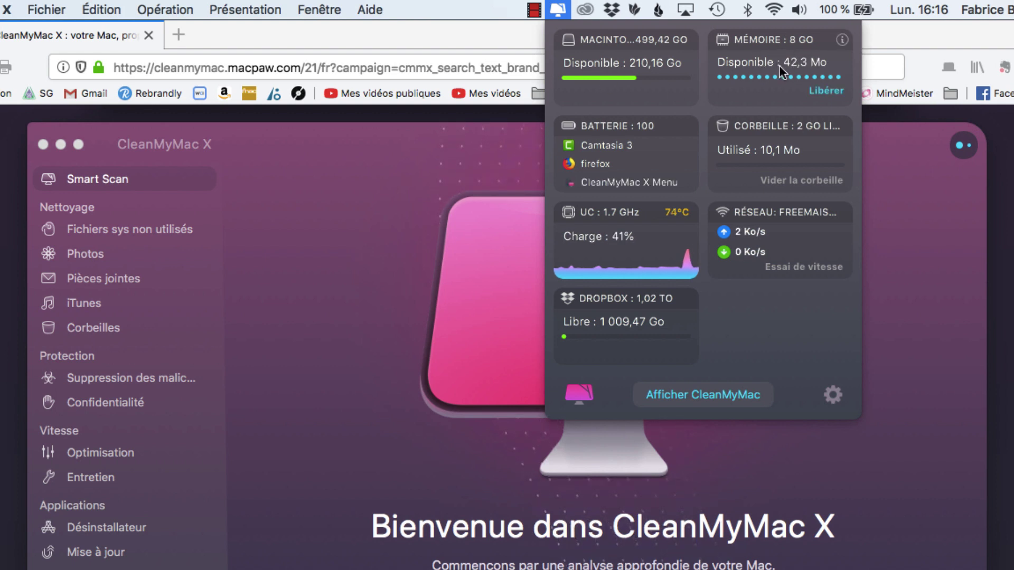
pyautogui.moveTo(629, 119)
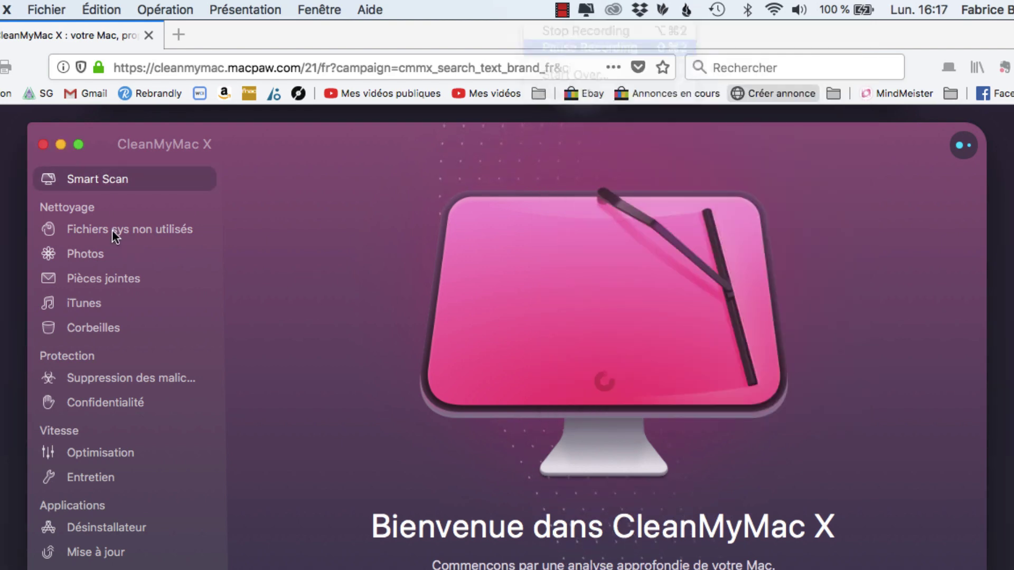
# Review the descriptions of the Nettoyage modules: Fichiers sys non utilisés, Photos, Pièces jointes, iTunes and Corbeilles.
pyautogui.click(112, 229)
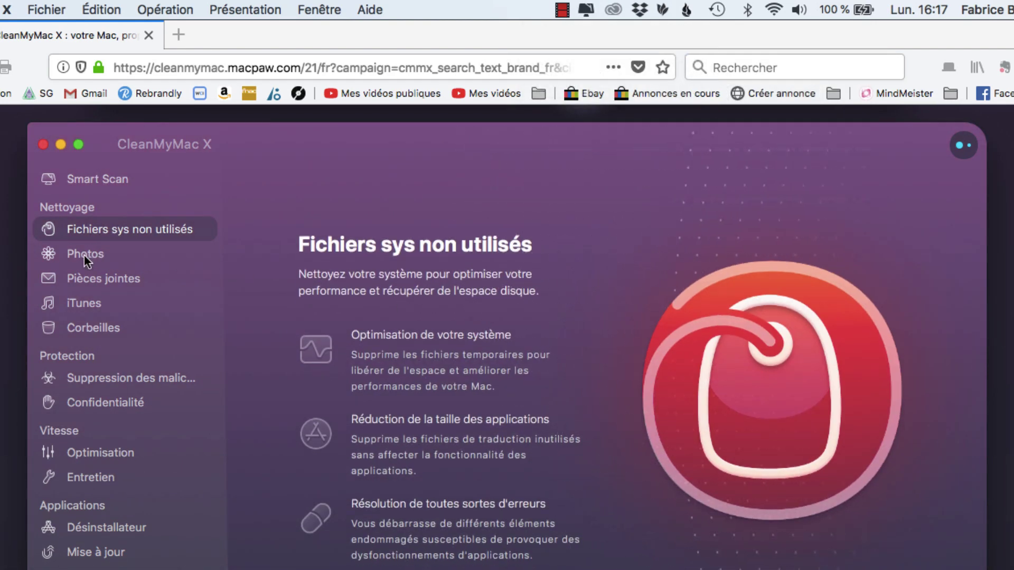
pyautogui.click(84, 254)
pyautogui.click(89, 277)
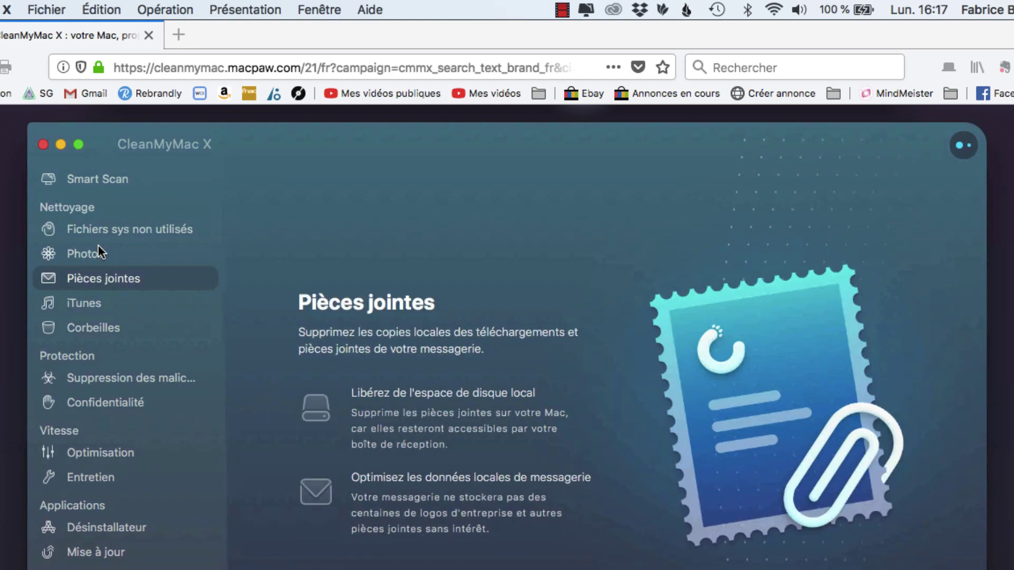
pyautogui.click(100, 230)
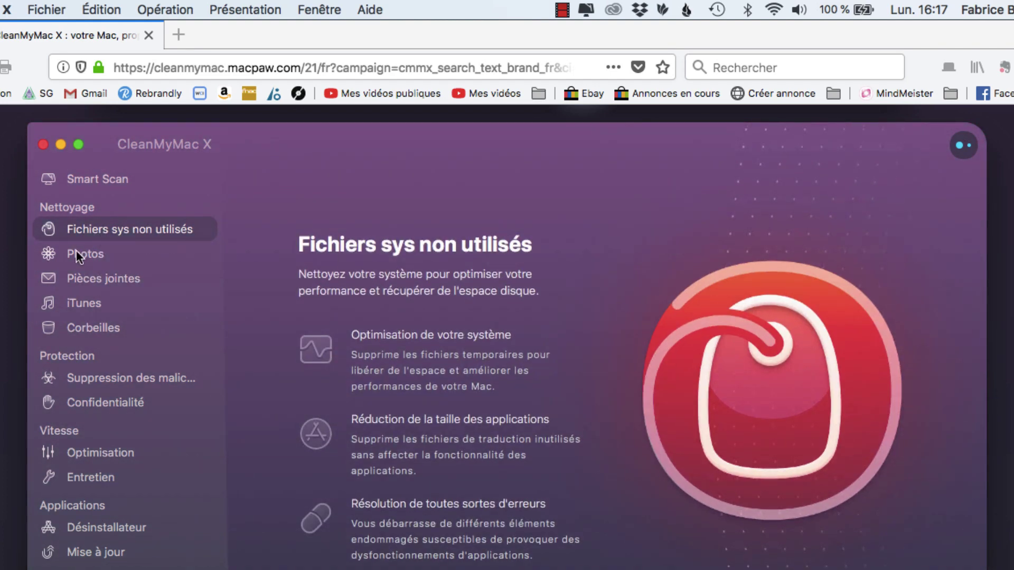
pyautogui.click(74, 252)
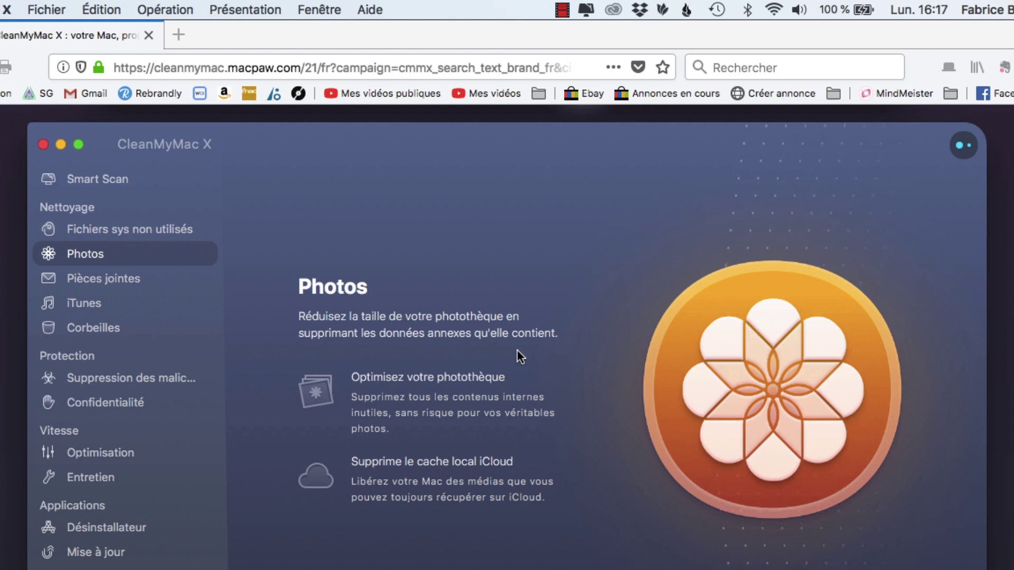
pyautogui.click(126, 279)
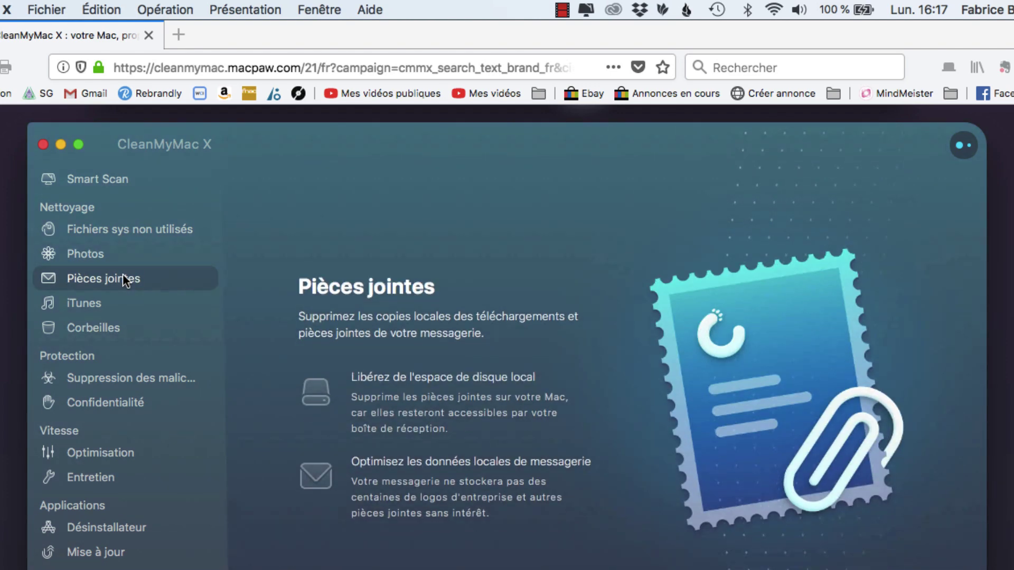
pyautogui.click(90, 305)
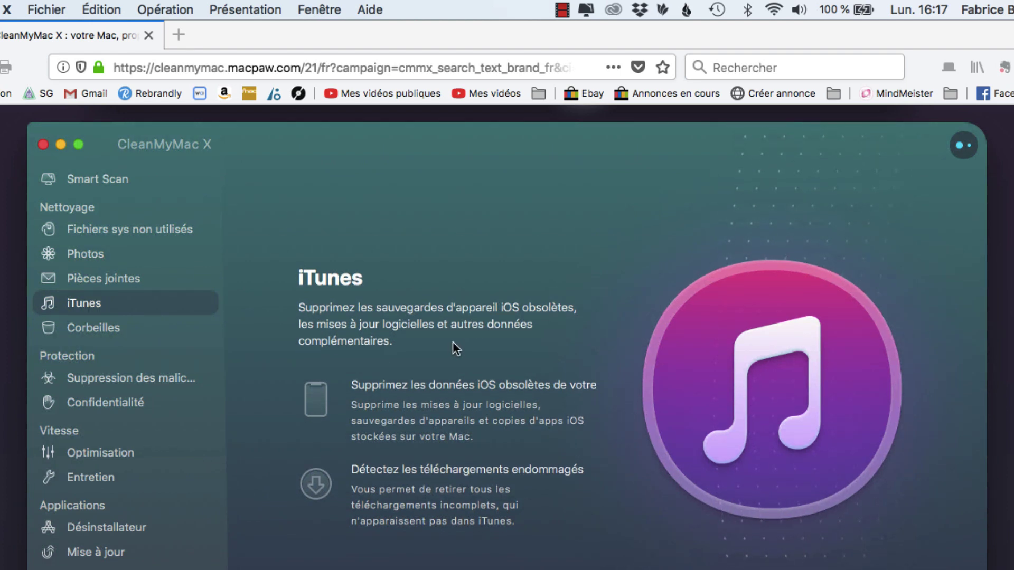
pyautogui.click(104, 328)
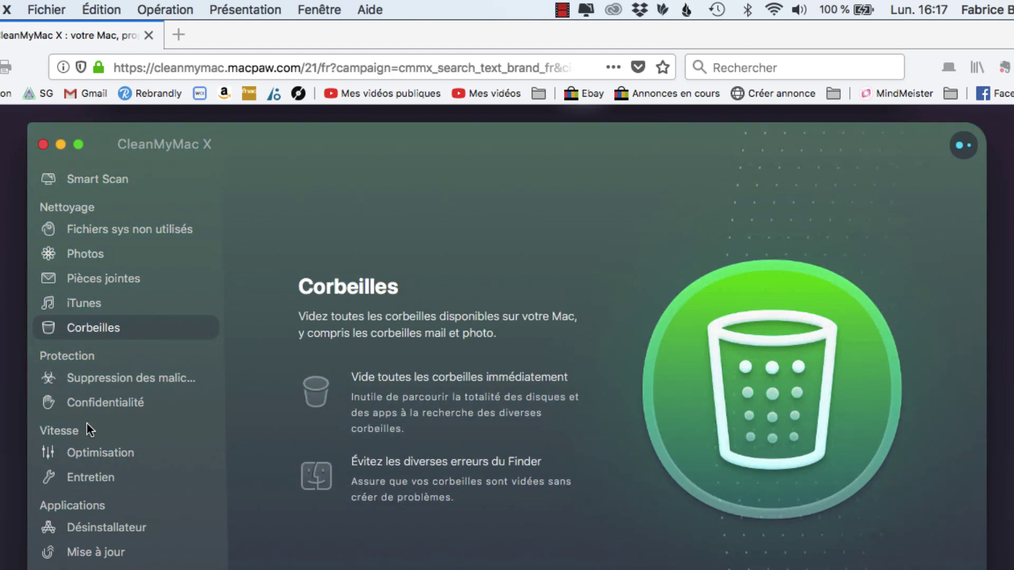
# Run a Smart Scan and execute its recommended cleanup tasks, closing Safari, Google Chrome and Firefox, and return to CleanMyMac X.
pyautogui.click(87, 181)
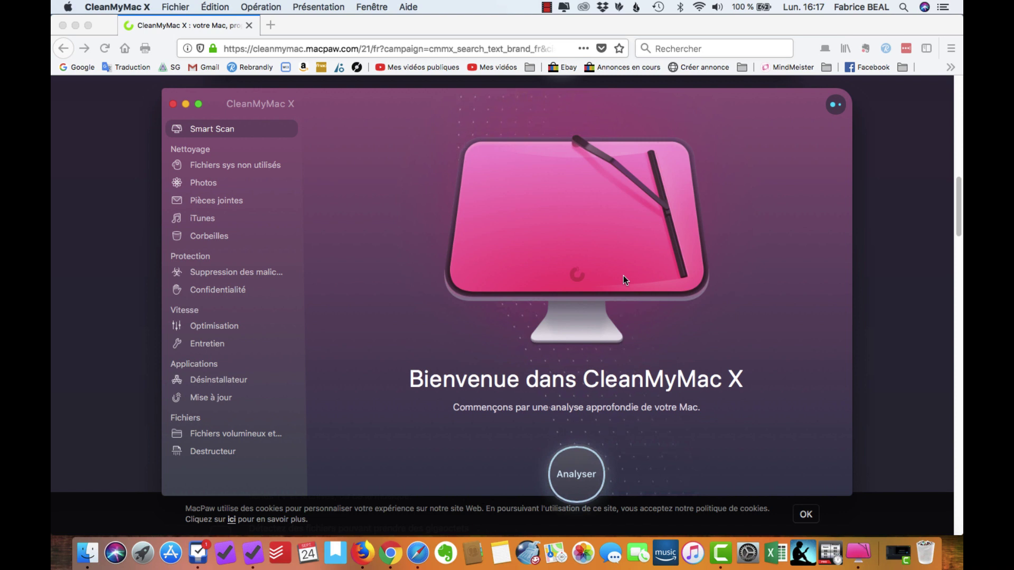
pyautogui.click(579, 471)
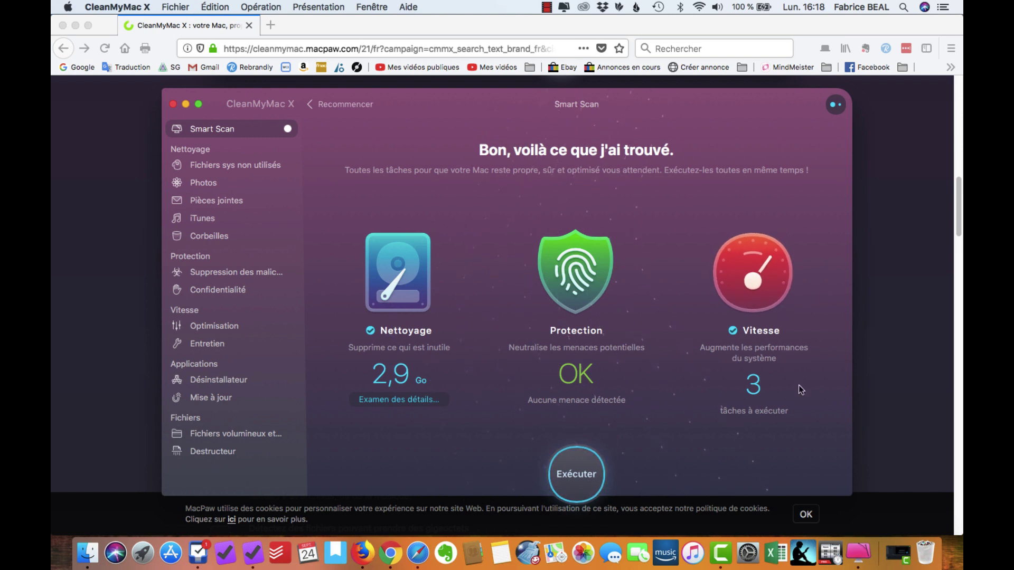
pyautogui.click(588, 478)
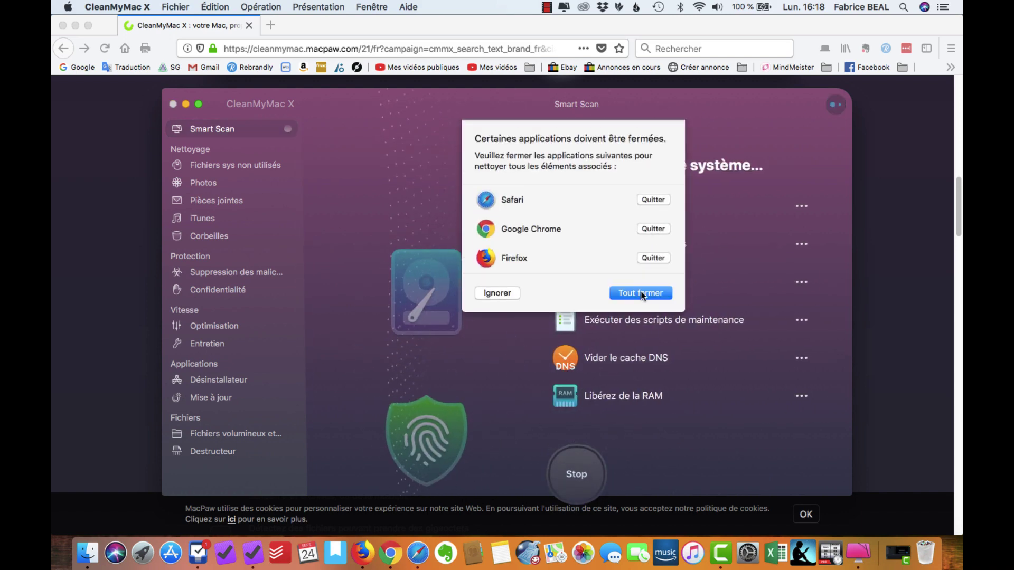
pyautogui.click(636, 287)
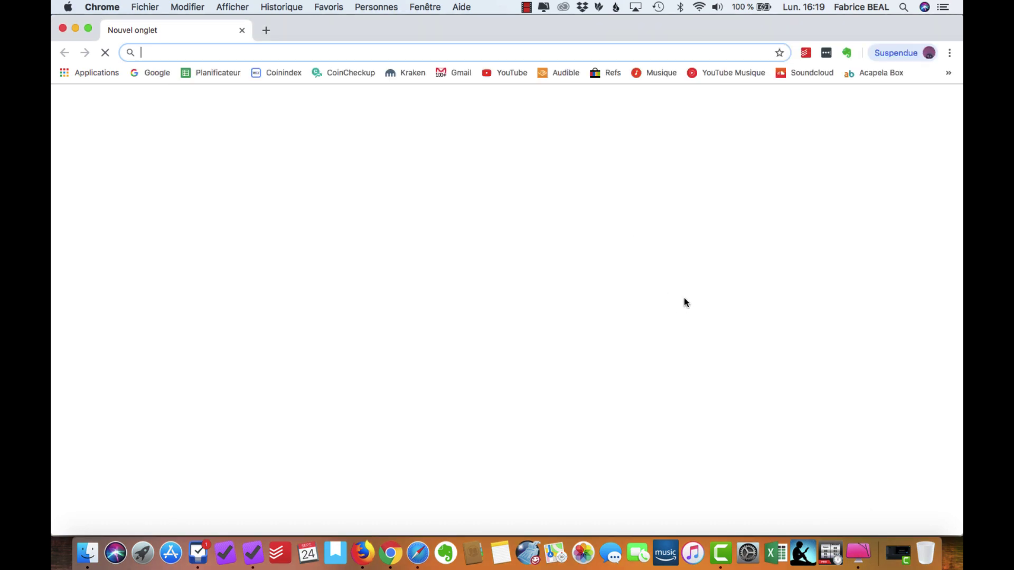
pyautogui.click(858, 552)
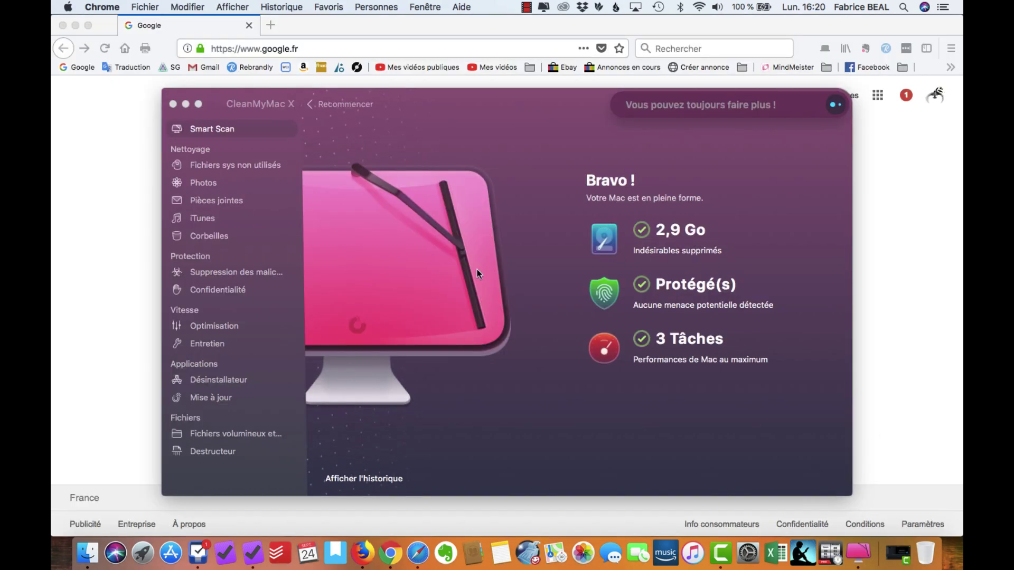
# Run a Suppression des maliciels scan to check the Mac for malware.
pyautogui.click(208, 271)
pyautogui.click(206, 269)
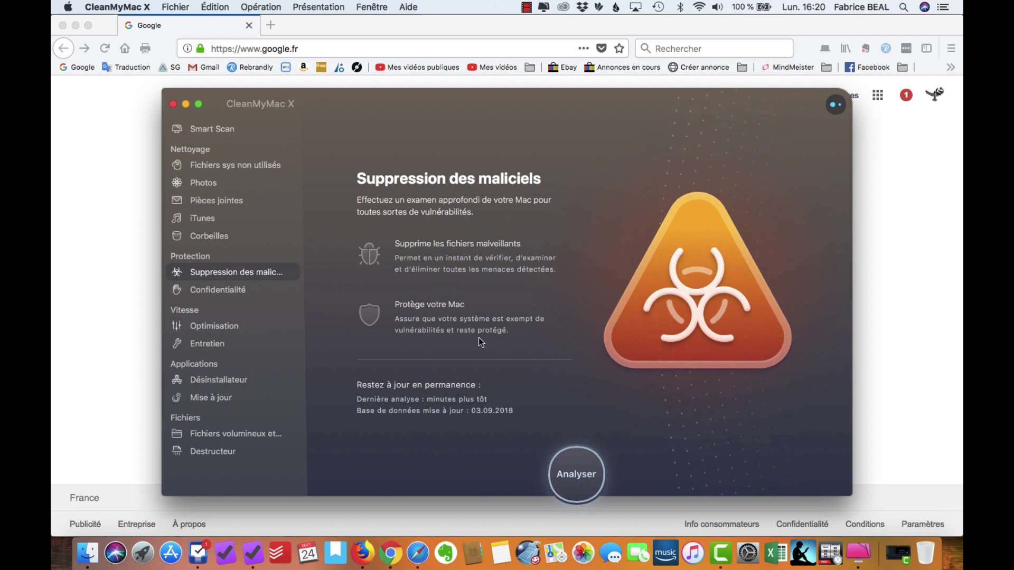
pyautogui.click(578, 471)
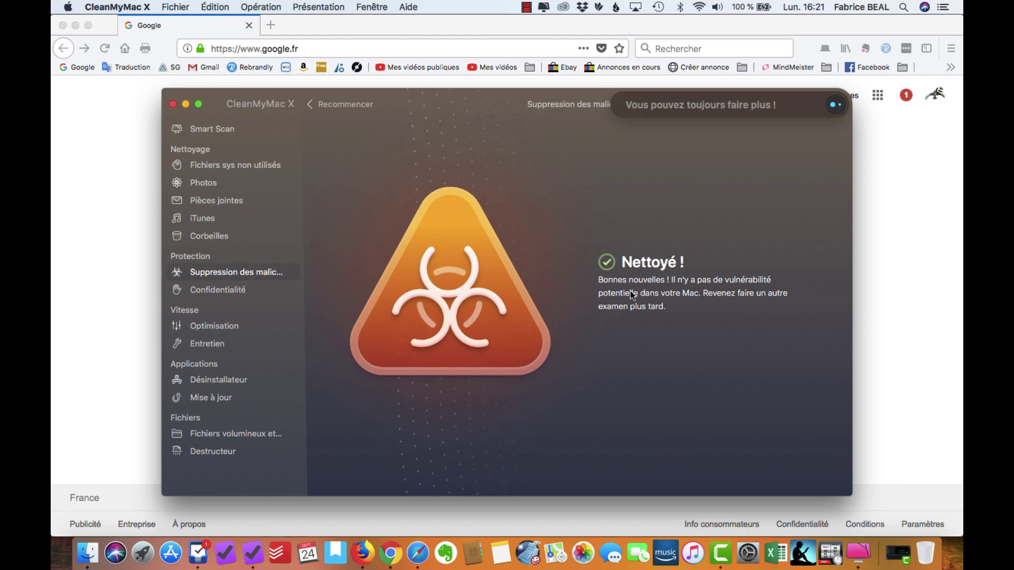
# Run a Confidentialité scan, closing Firefox, Google Chrome and Safari so their data is included.
pyautogui.click(223, 290)
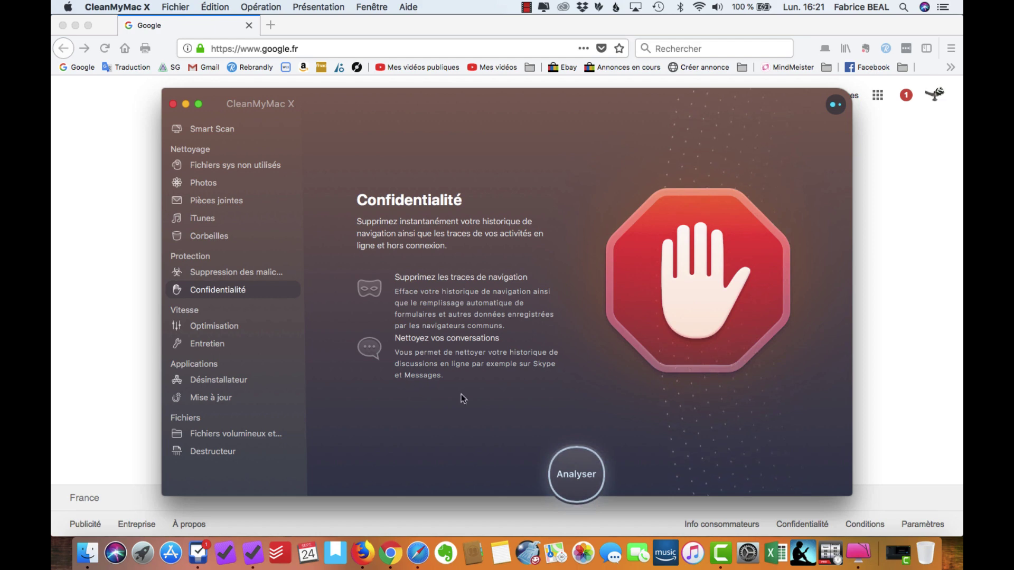
pyautogui.click(576, 472)
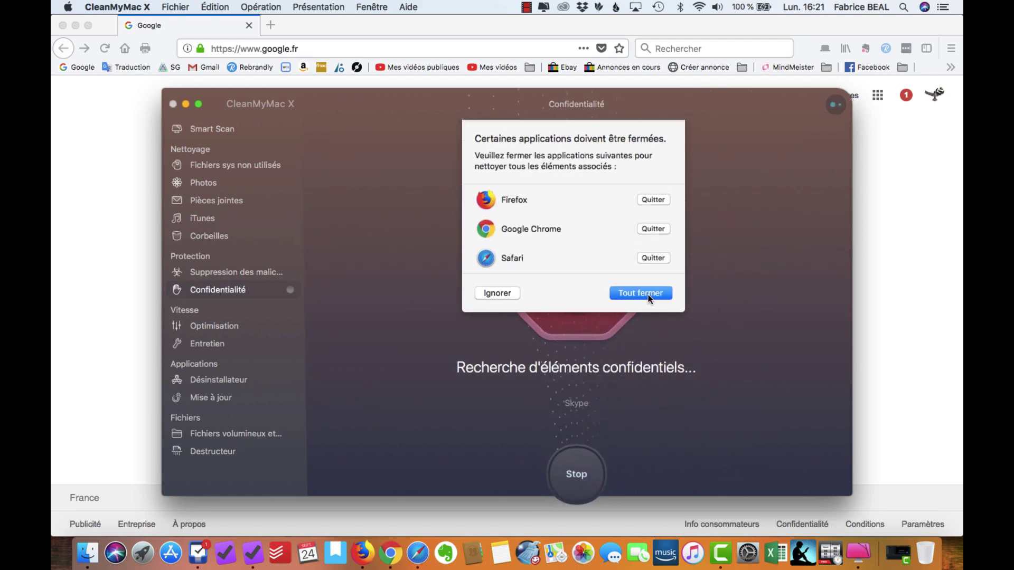
pyautogui.click(648, 295)
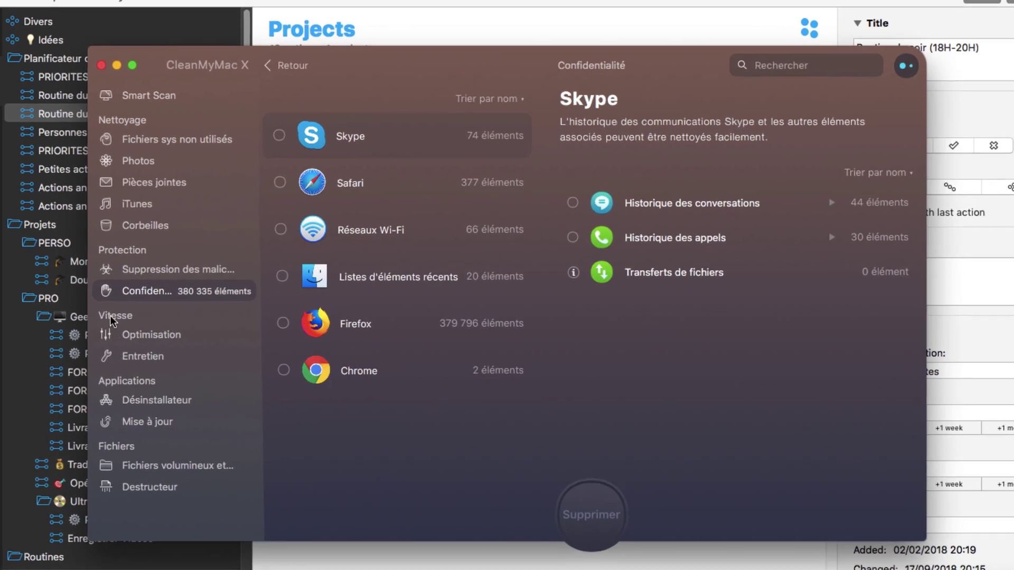
# Show the Optimisation items and select Éléments d'ouverture, Consommateurs gourmands and Agents d'ouverture.
pyautogui.click(205, 331)
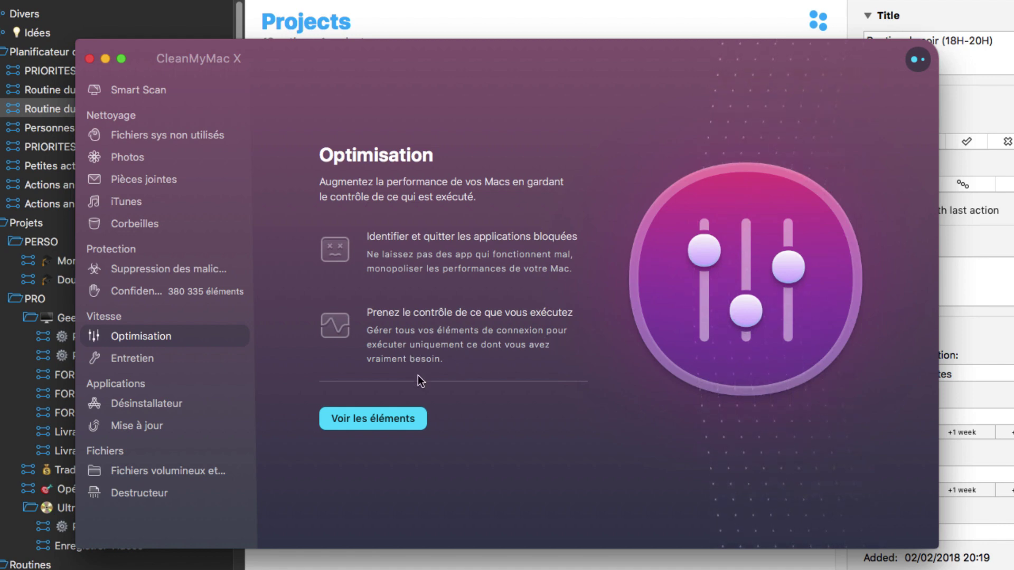
pyautogui.click(390, 423)
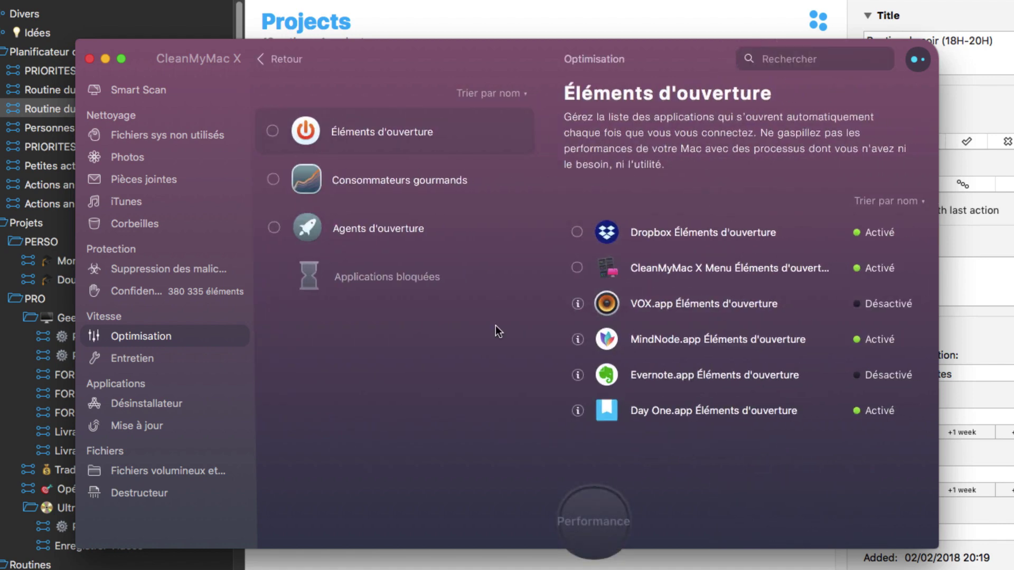
pyautogui.click(273, 131)
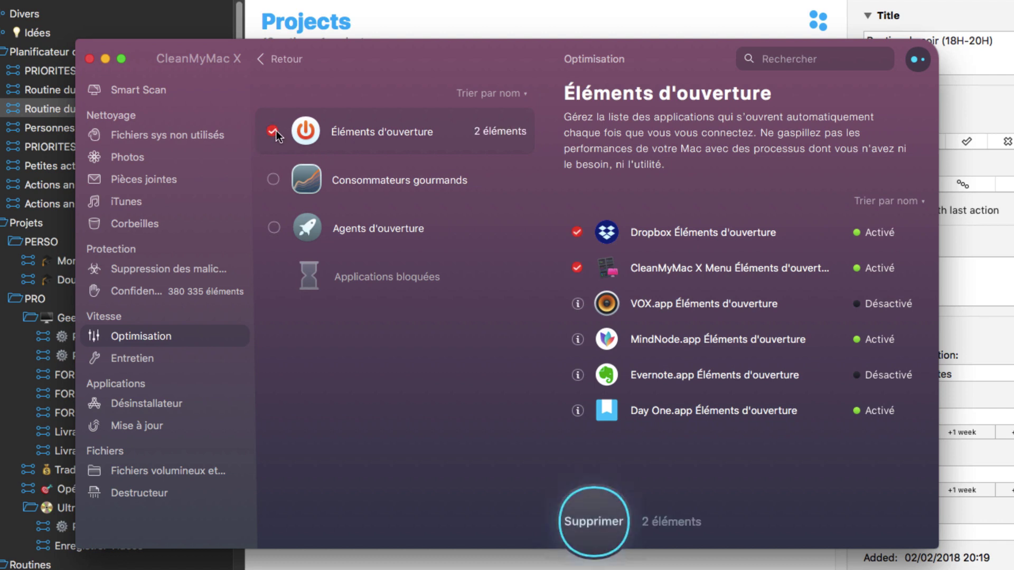
pyautogui.click(273, 180)
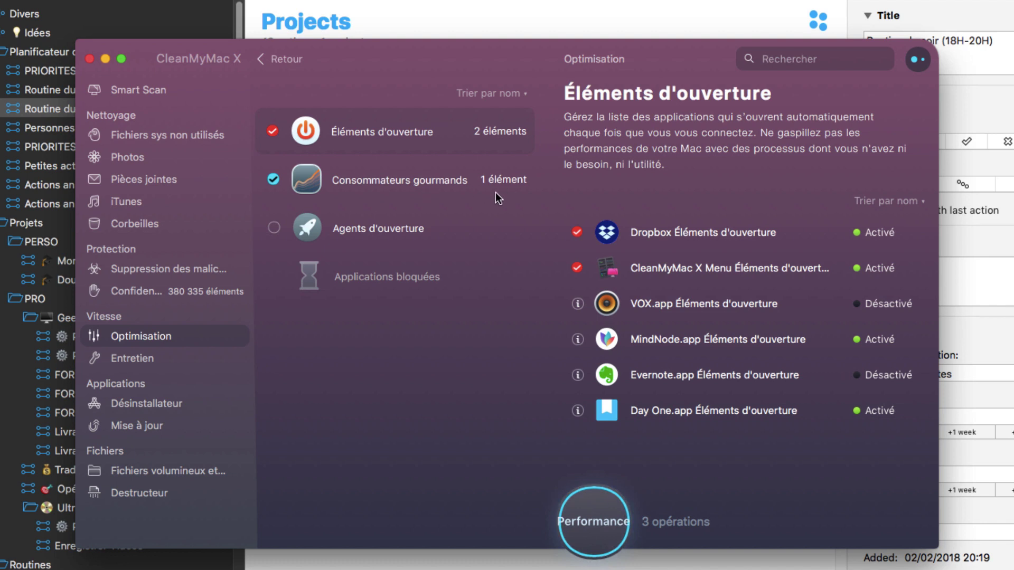
pyautogui.click(273, 228)
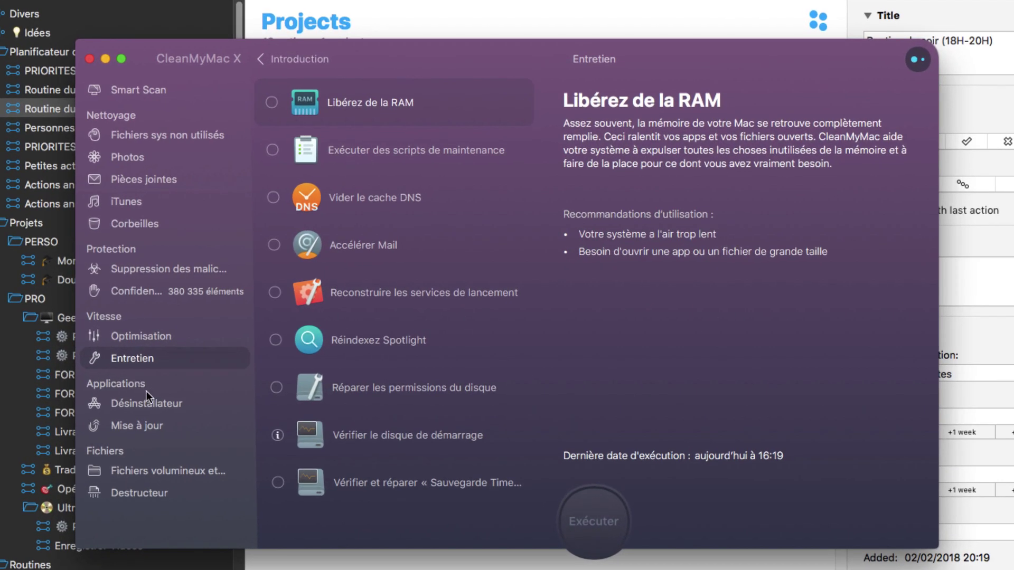
# Show the Désinstallateur module's list of all installed applications.
pyautogui.click(163, 405)
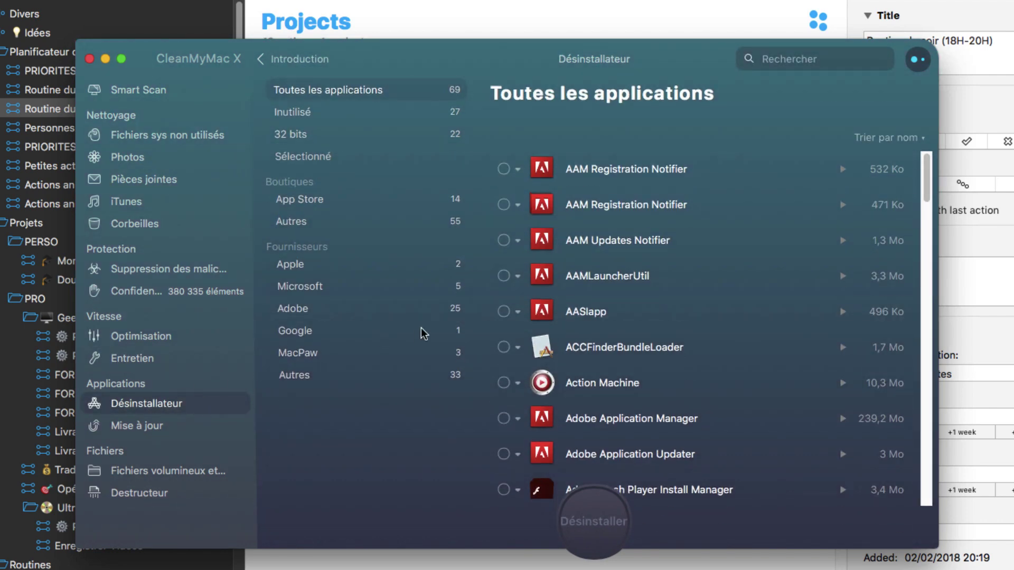
pyautogui.scroll(-1, 701, 340)
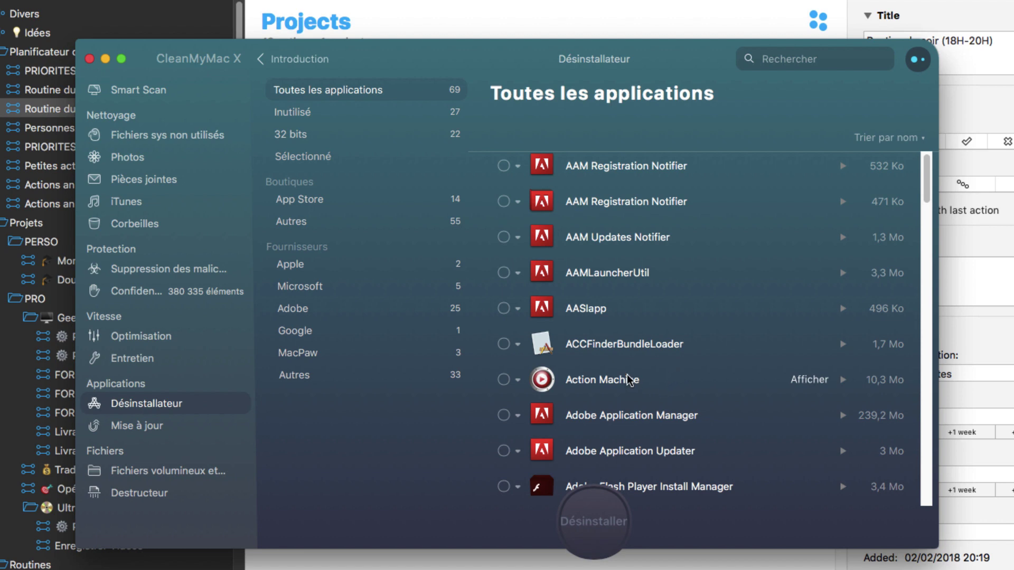
# Switch to Finder, browse the Applications folder to the iMovie app, and close the Finder window.
pyautogui.press('super+Tab')
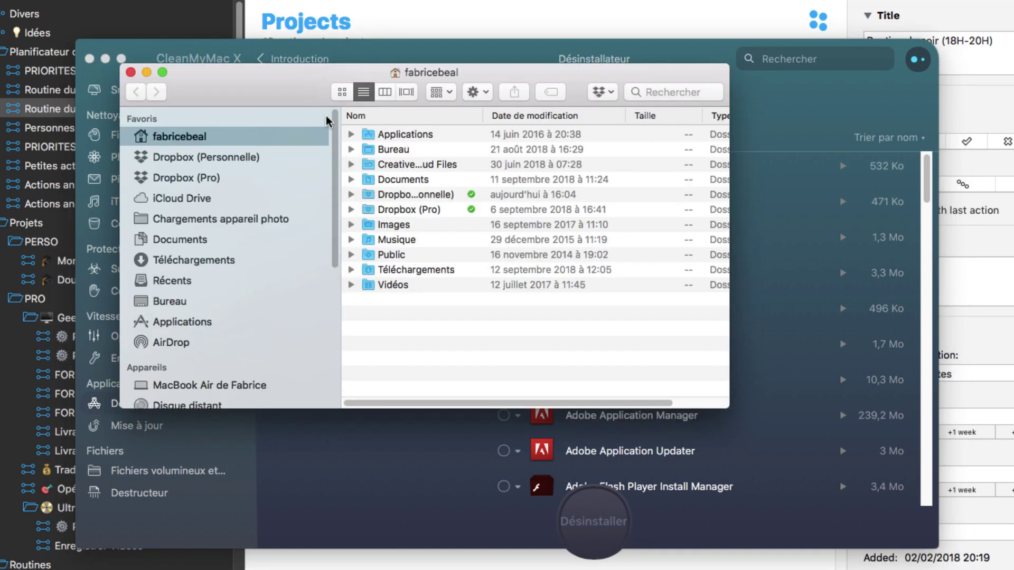
pyautogui.scroll(-3, 212, 266)
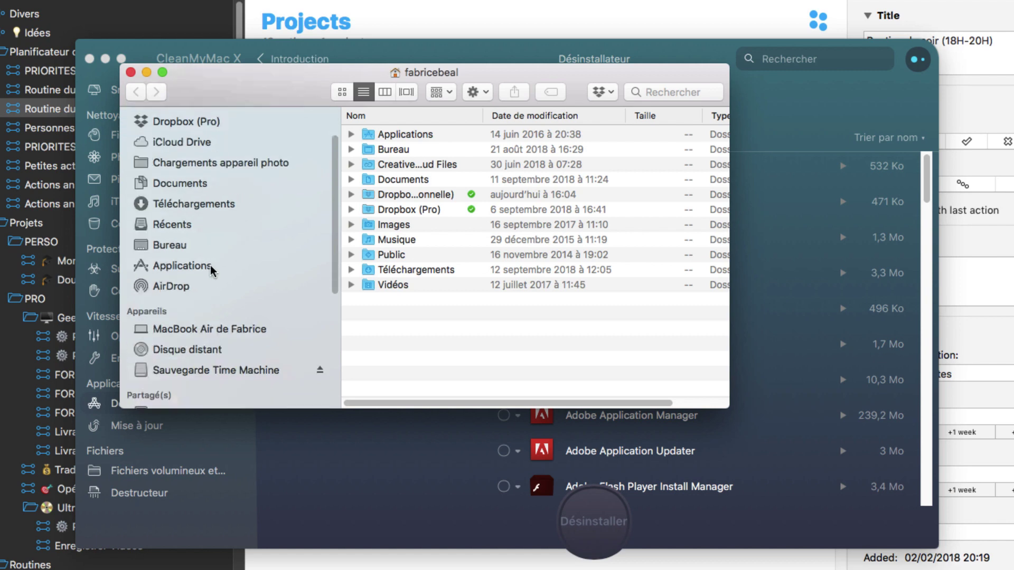
pyautogui.click(194, 246)
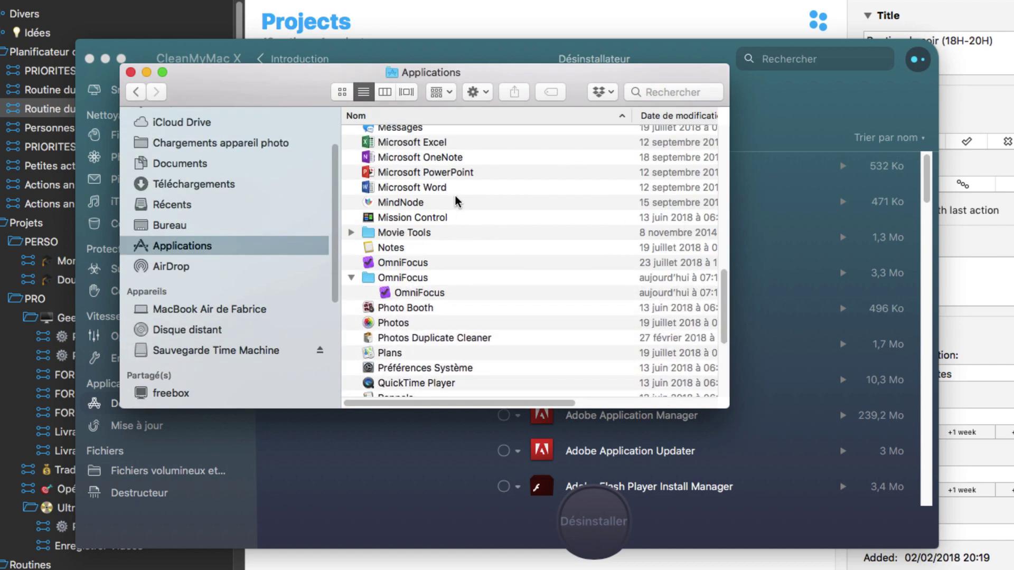
pyautogui.click(464, 201)
pyautogui.scroll(5, 459, 232)
pyautogui.click(425, 231)
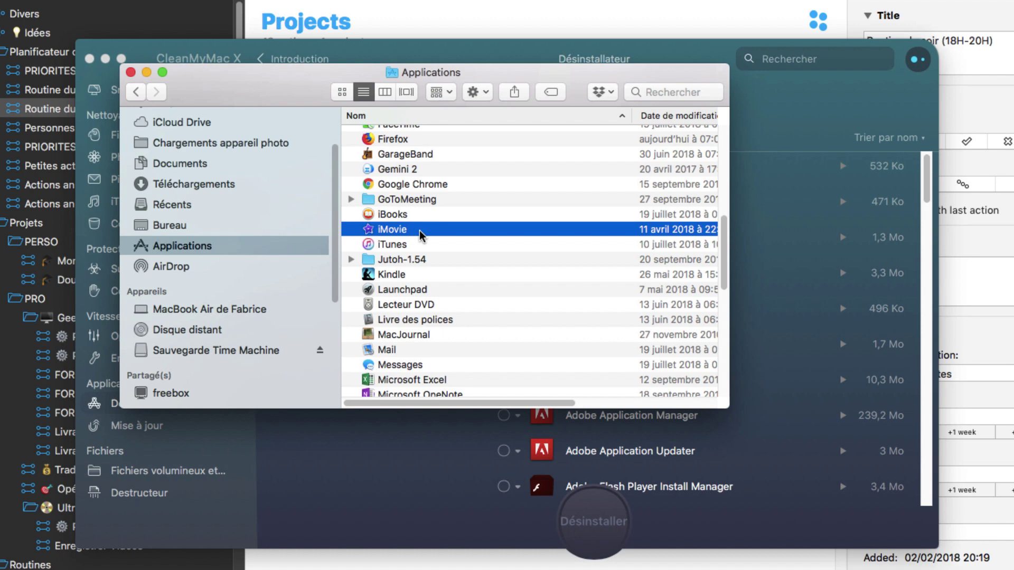
pyautogui.click(131, 72)
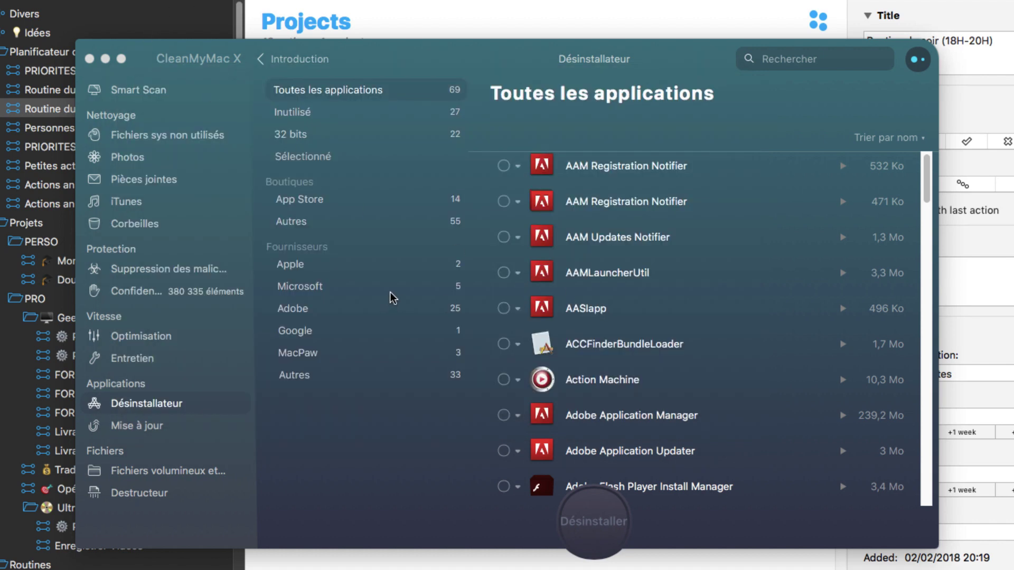
# Uninstall CleanMyMac 3 from the list of all installed applications.
pyautogui.moveTo(929, 179); pyautogui.dragTo(927, 267)
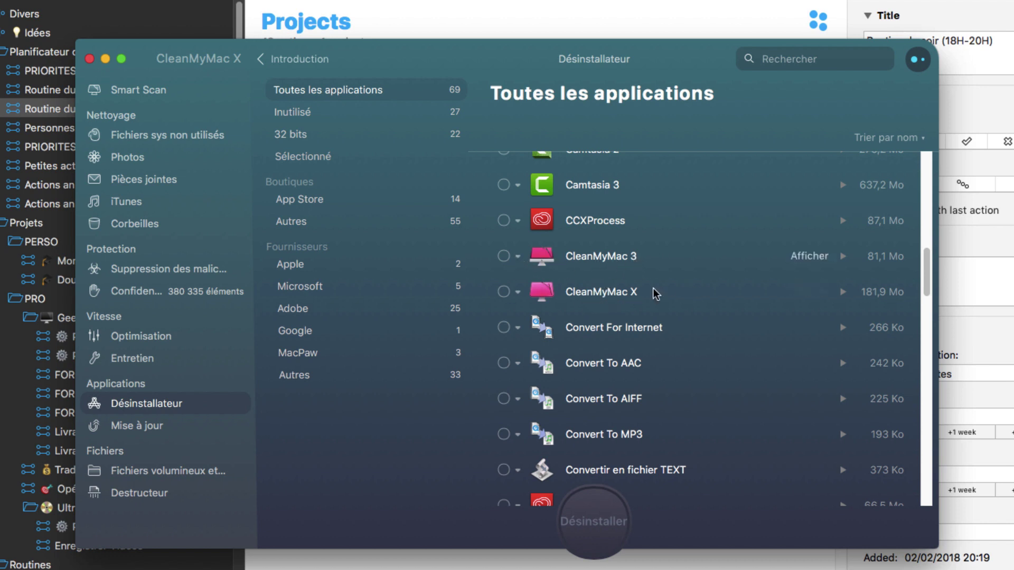
pyautogui.click(504, 257)
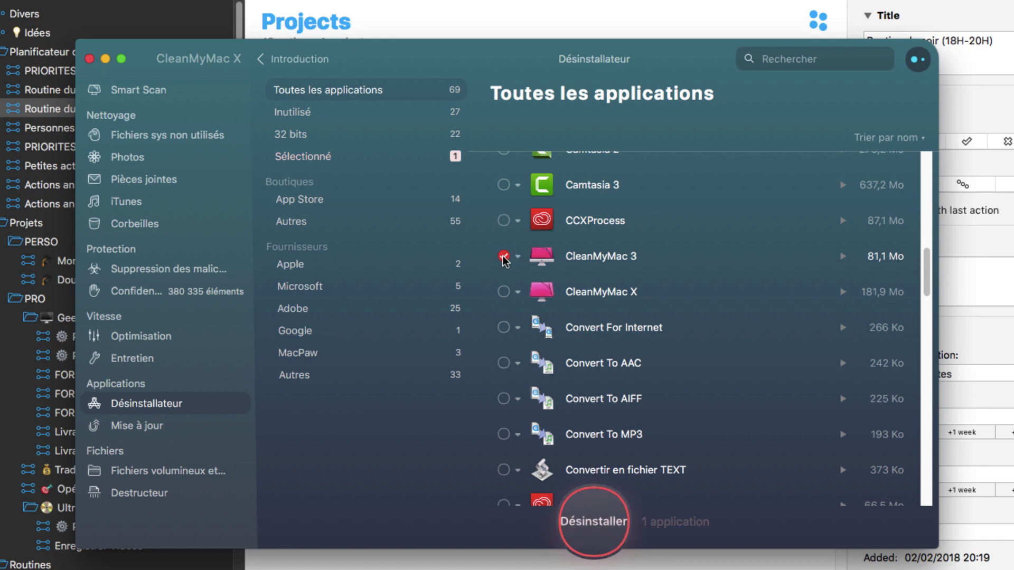
pyautogui.click(594, 520)
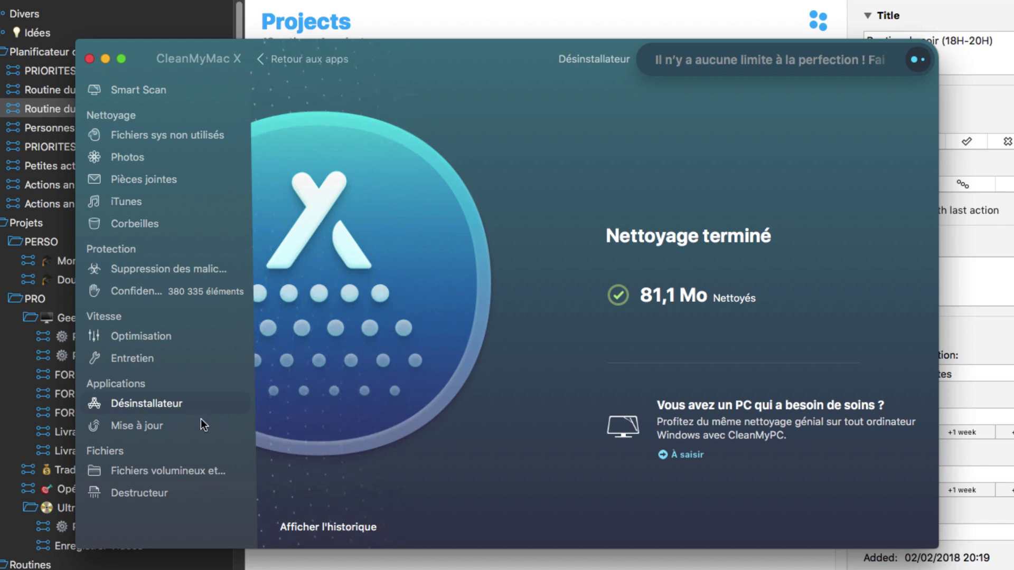
# Update Gemini 2 to version 2.4.9 with the Mise à jour module, and open the updated app before returning to CleanMyMac X.
pyautogui.click(153, 427)
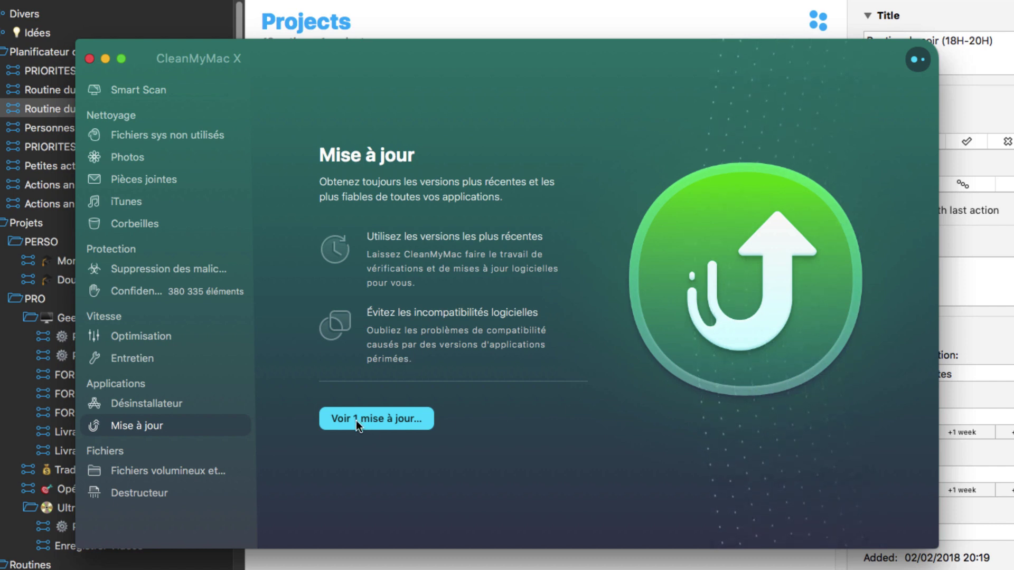
pyautogui.click(370, 419)
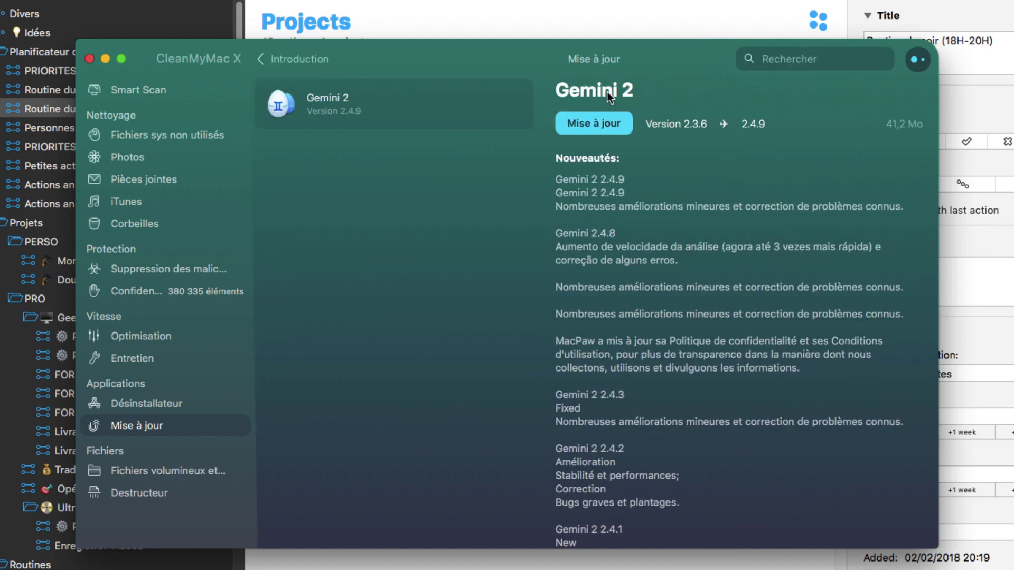
pyautogui.click(597, 124)
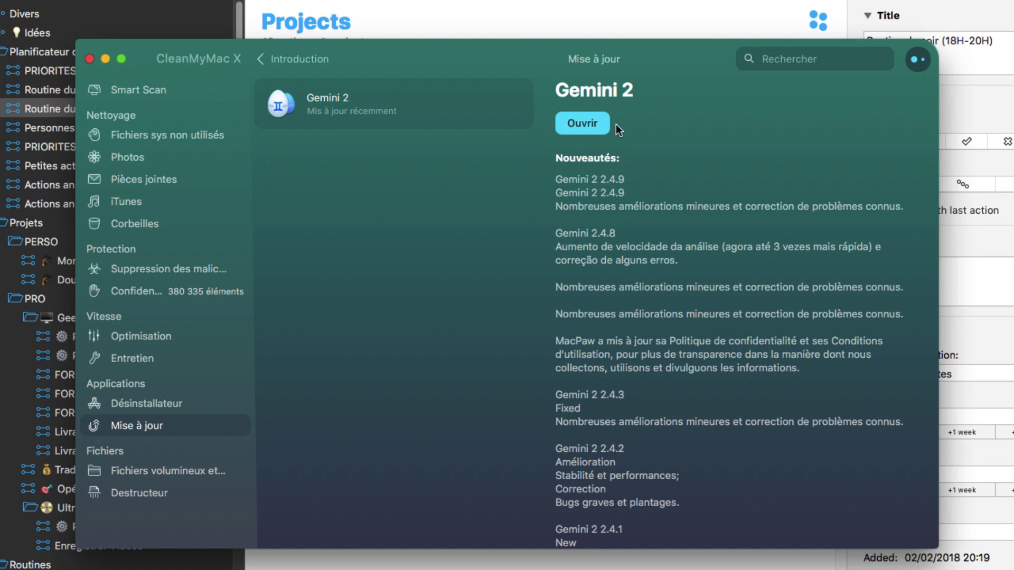
pyautogui.click(590, 119)
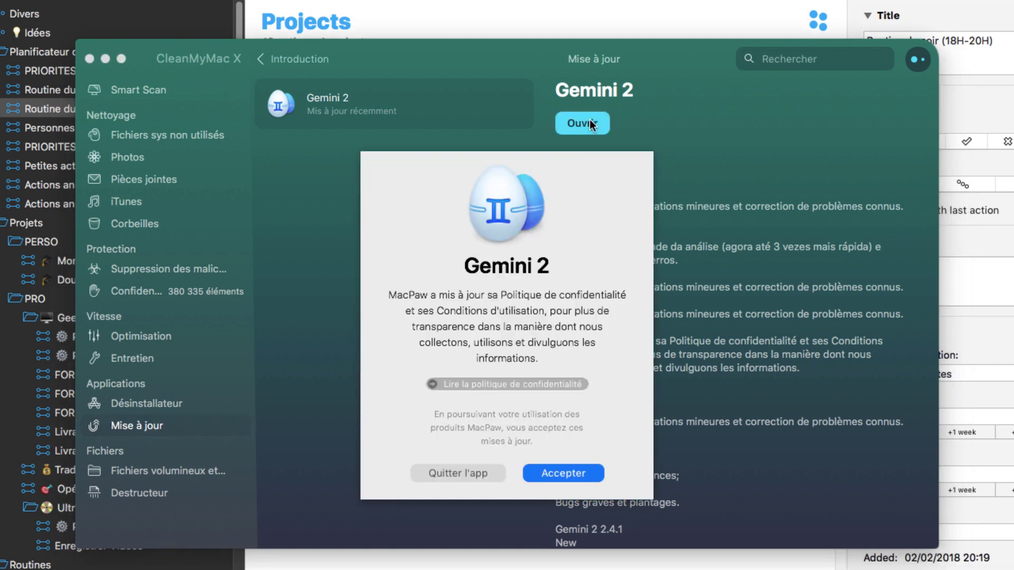
pyautogui.click(203, 308)
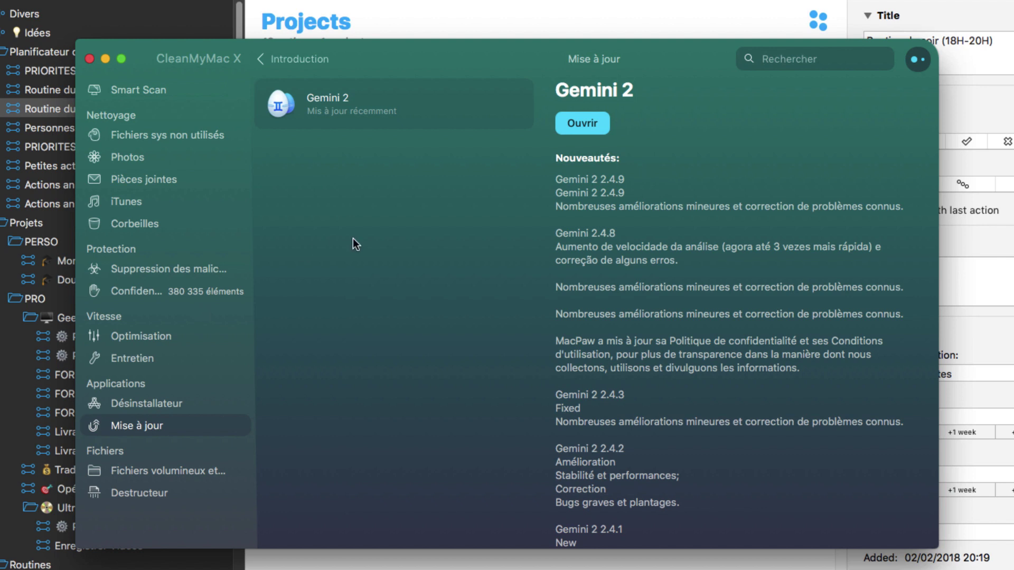